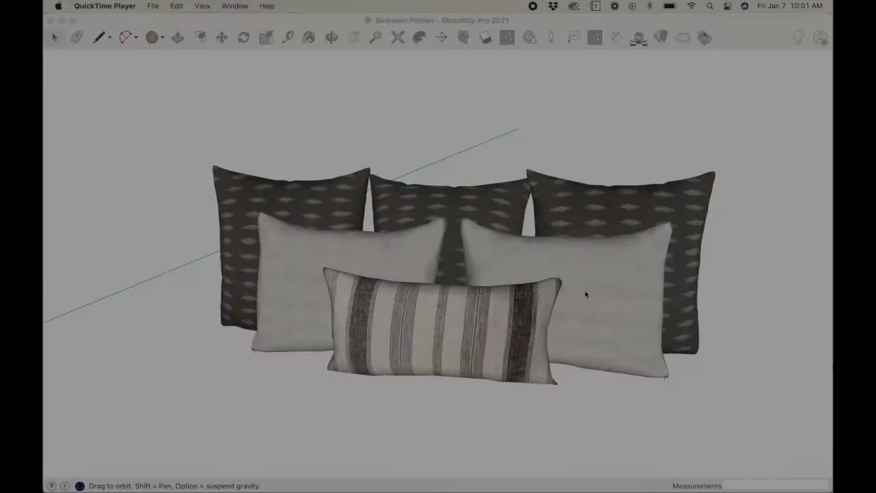
# Move the right back pillow away from the arrangement along the red axis.
pyautogui.moveTo(584, 290)
pyautogui.mouseDown(button='middle')
pyautogui.moveTo(465, 334)
pyautogui.moveTo(439, 224)
pyautogui.moveTo(573, 256)
pyautogui.mouseUp(button='middle')
pyautogui.click(574, 255)
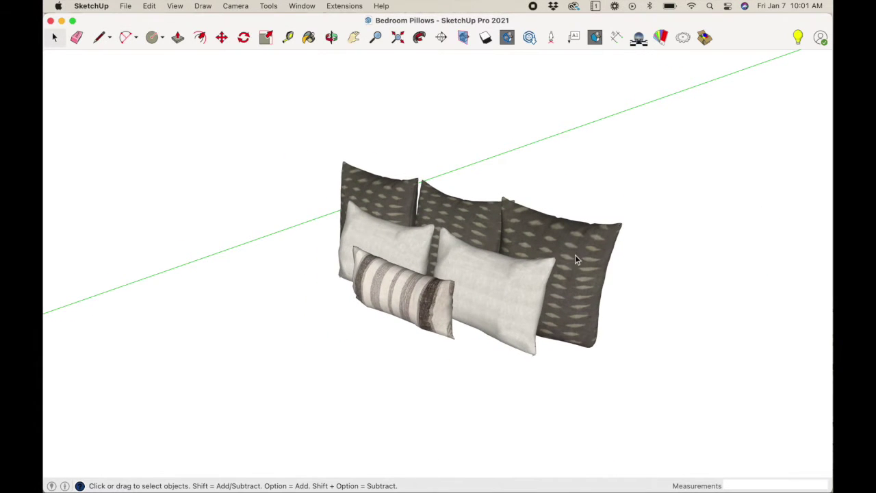
pyautogui.press('m')
pyautogui.scroll(-5, 488, 356)
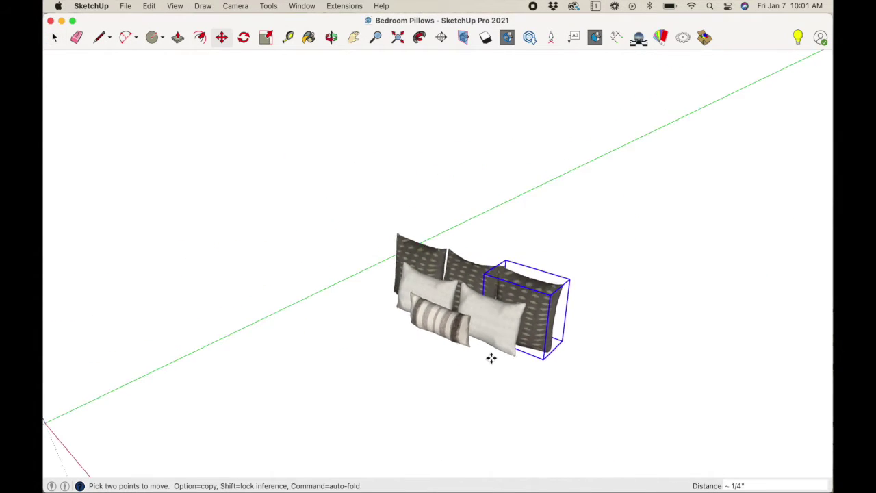
pyautogui.click(490, 357)
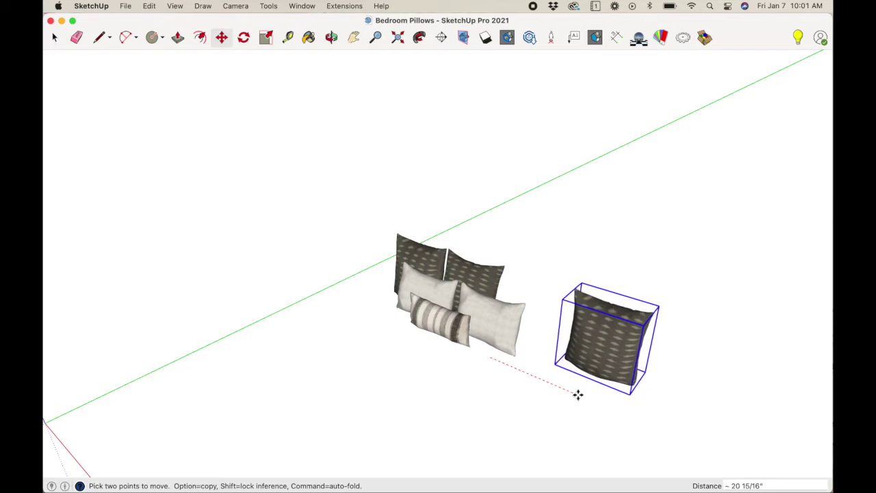
pyautogui.click(611, 409)
# Open the moved right pillow's group for editing.
pyautogui.moveTo(584, 360); pyautogui.dragTo(661, 316, button='middle')
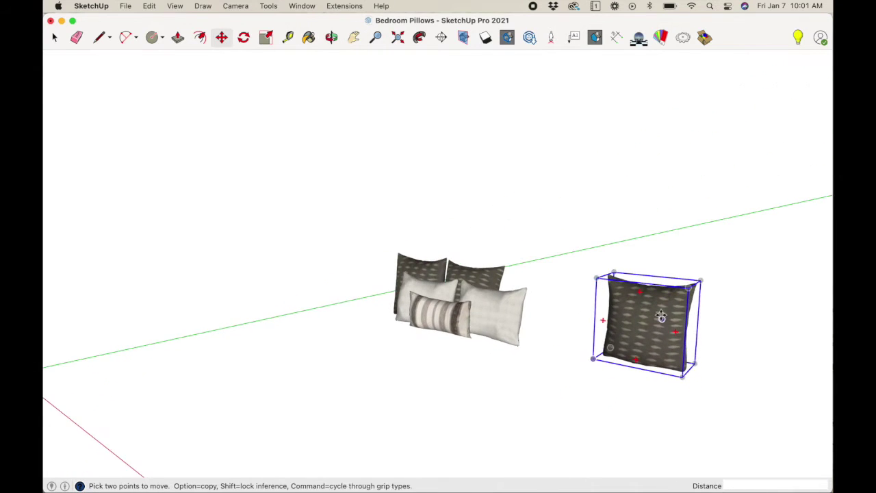
pyautogui.scroll(2, 661, 316)
pyautogui.press('space')
pyautogui.scroll(3, 657, 322)
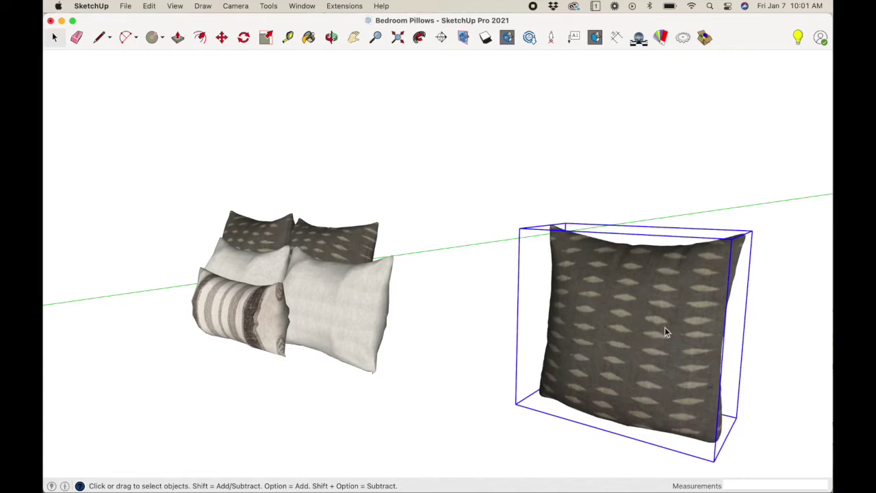
pyautogui.doubleClick(621, 322)
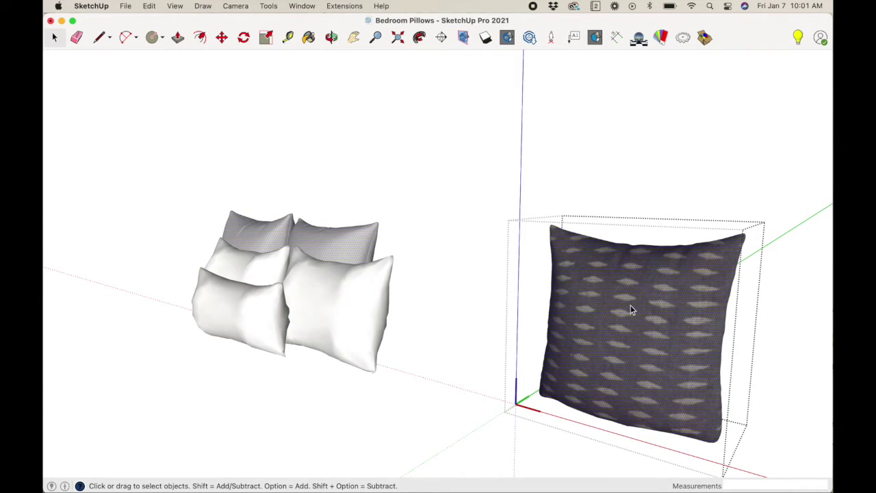
# Trace a line from the pillow's bounding-box bottom corner to its top corner.
pyautogui.moveTo(571, 292); pyautogui.dragTo(610, 333, button='middle')
pyautogui.scroll(-3, 602, 287)
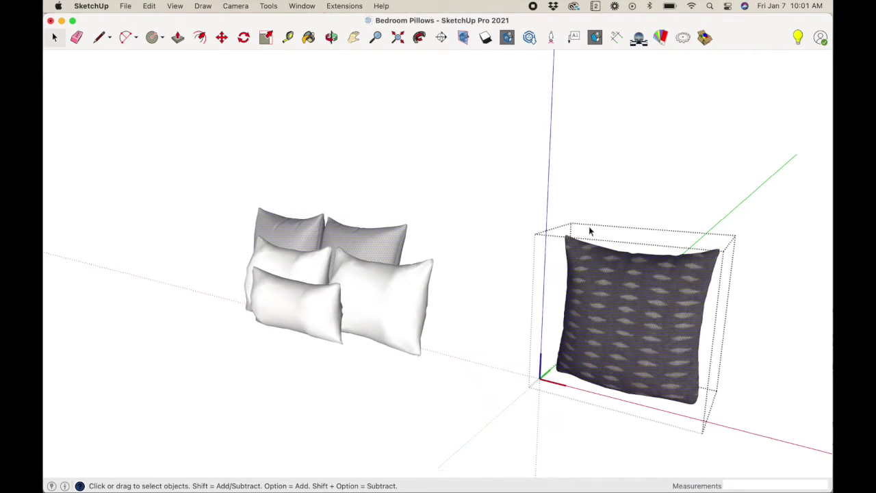
pyautogui.press('l')
pyautogui.moveTo(575, 272); pyautogui.dragTo(582, 294, button='middle')
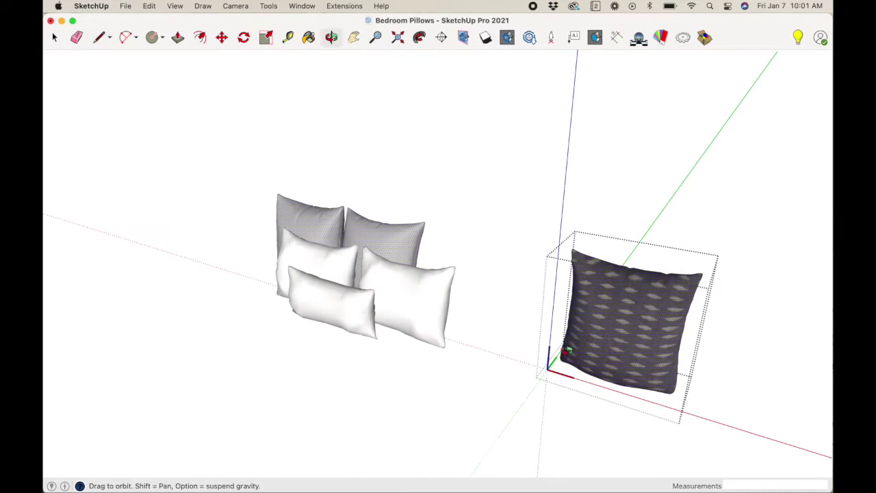
pyautogui.click(517, 416)
pyautogui.moveTo(661, 454); pyautogui.dragTo(538, 401, button='middle')
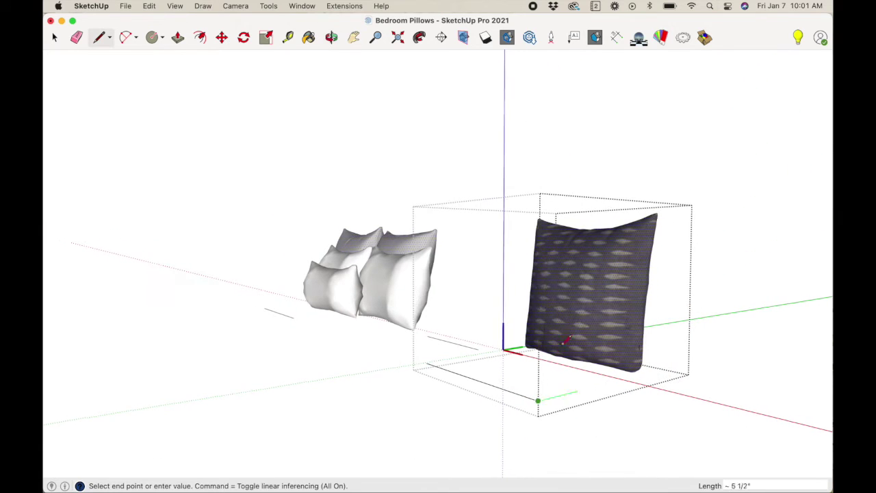
pyautogui.click(539, 196)
# Add the top edge and close the outline into an upright rectangular face.
pyautogui.moveTo(465, 191); pyautogui.dragTo(522, 195, button='middle')
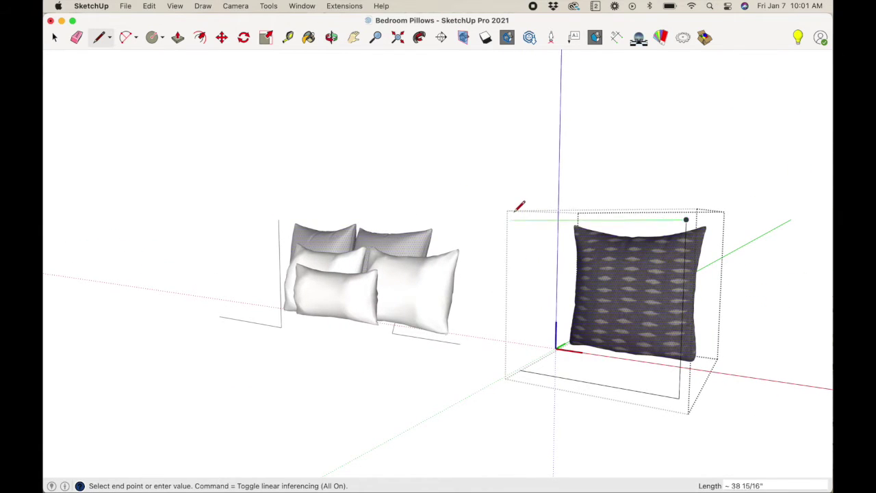
pyautogui.click(522, 219)
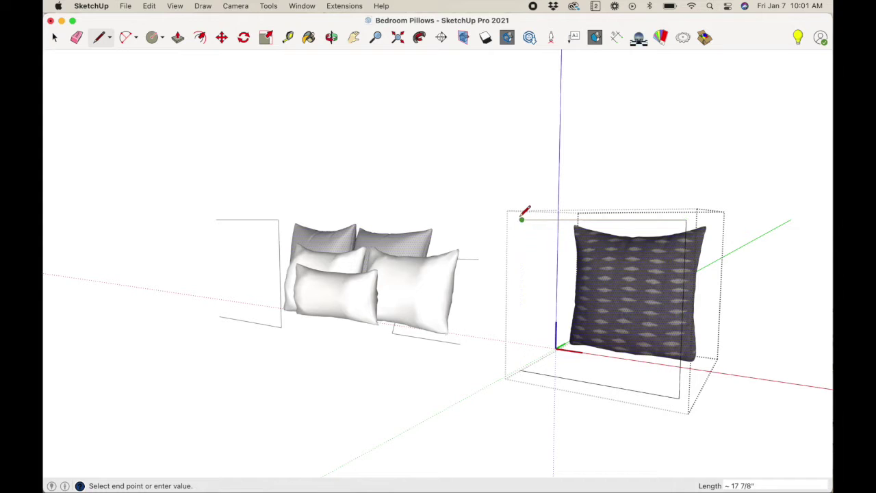
pyautogui.click(528, 362)
pyautogui.moveTo(618, 305); pyautogui.dragTo(661, 326, button='middle')
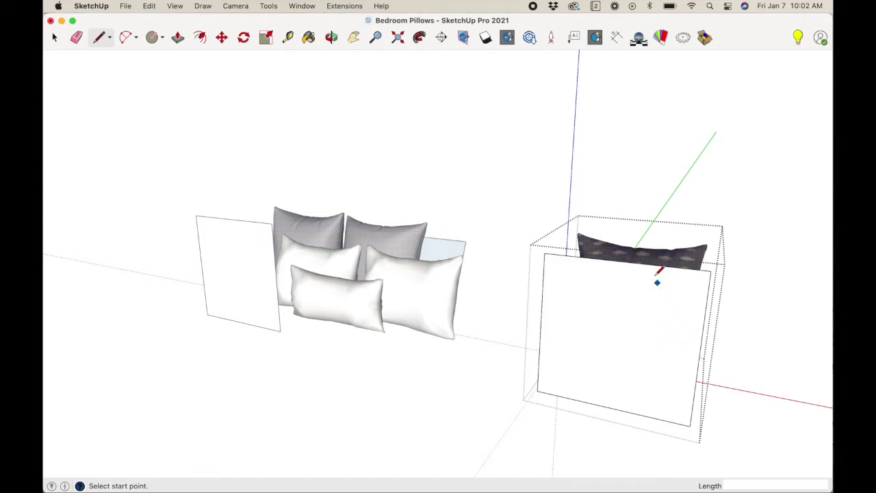
pyautogui.moveTo(667, 319)
pyautogui.mouseDown(button='middle')
pyautogui.moveTo(484, 358)
pyautogui.moveTo(426, 332)
pyautogui.mouseUp(button='middle')
pyautogui.keyDown('shift'); pyautogui.moveTo(307, 294); pyautogui.dragTo(493, 308, button='middle'); pyautogui.keyUp('shift')
pyautogui.scroll(3, 376, 230)
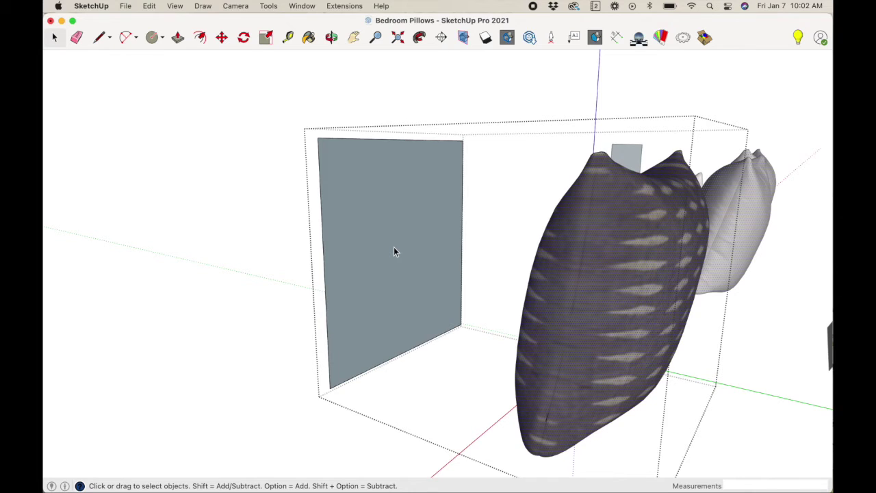
# Reverse the new rectangle's face so its light front side faces outward.
pyautogui.click(394, 211)
pyautogui.rightClick(393, 220)
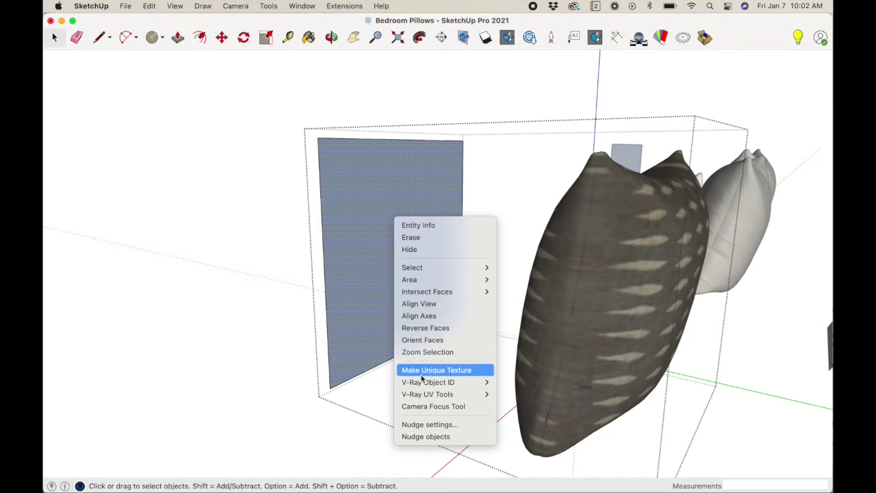
pyautogui.click(424, 328)
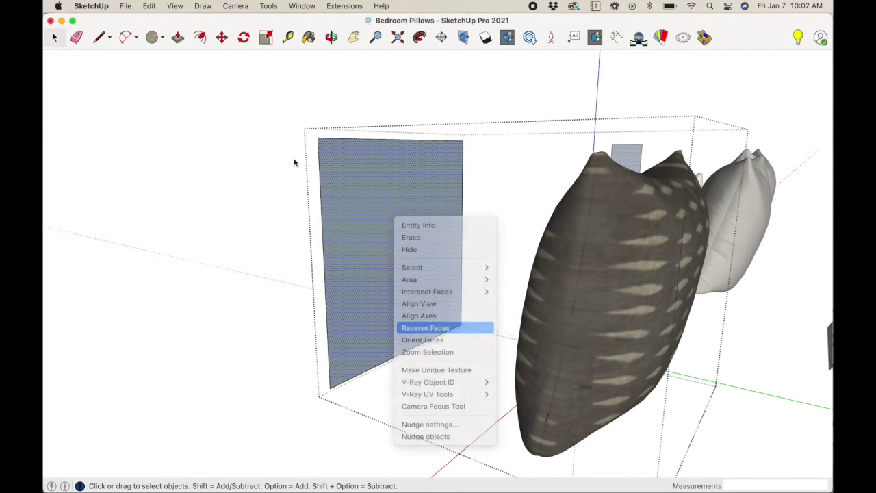
pyautogui.moveTo(380, 213); pyautogui.dragTo(363, 216, button='middle')
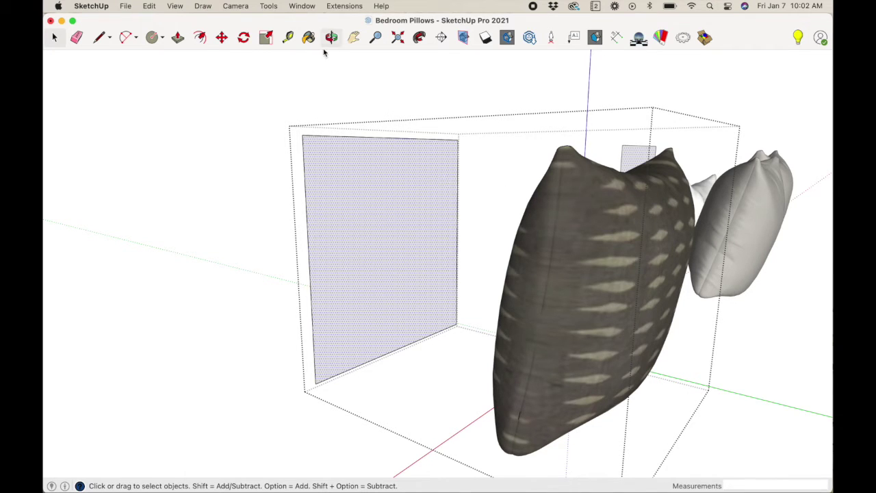
pyautogui.click(127, 7)
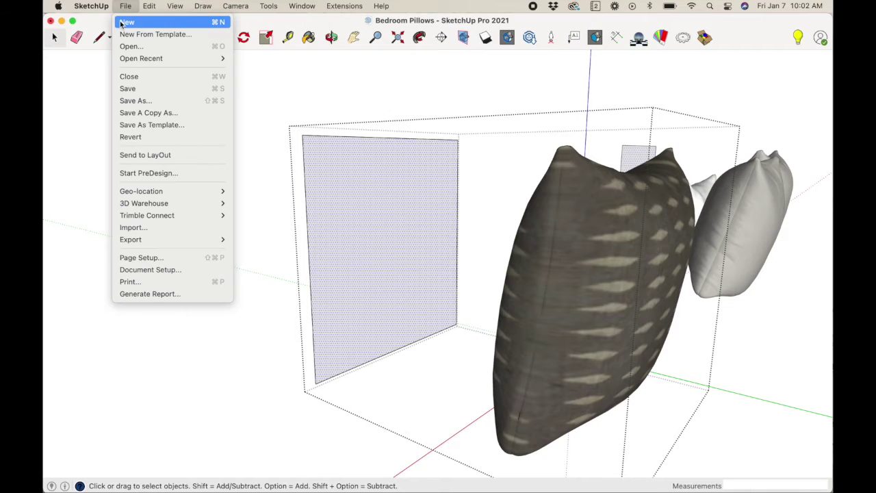
# Import the floral fabric image from the Desktop as a texture stretched across the rectangle.
pyautogui.click(174, 227)
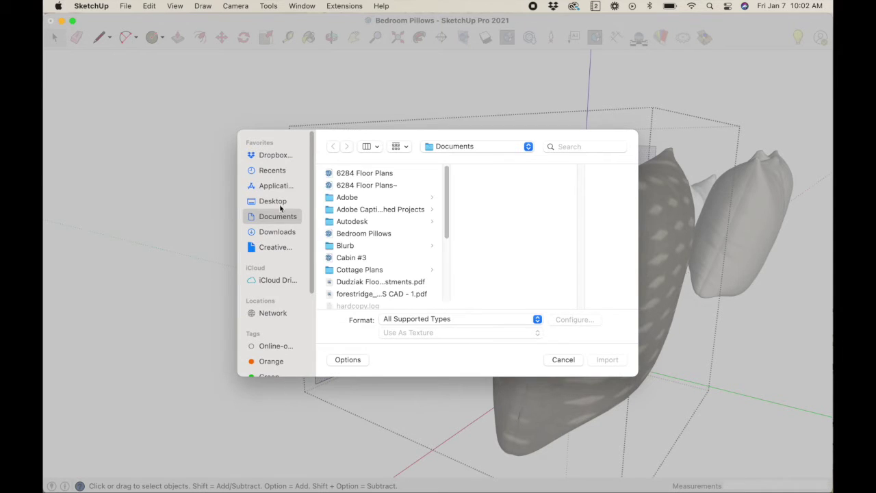
pyautogui.click(278, 202)
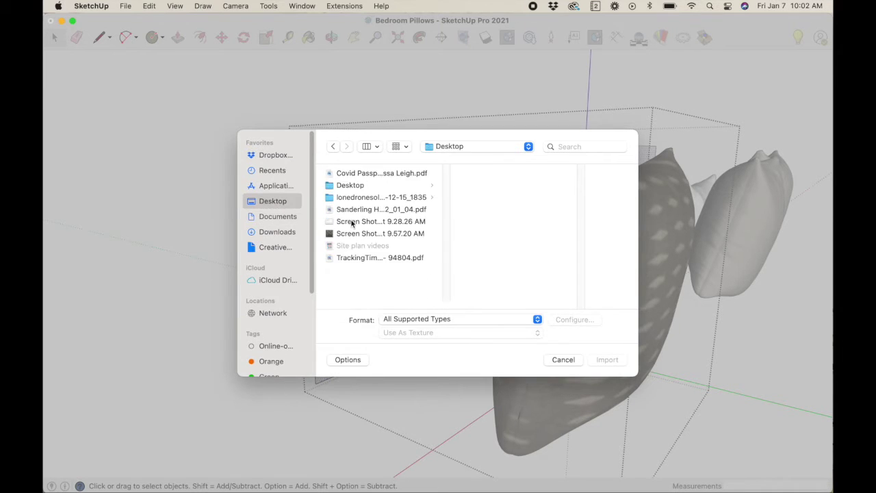
pyautogui.click(354, 234)
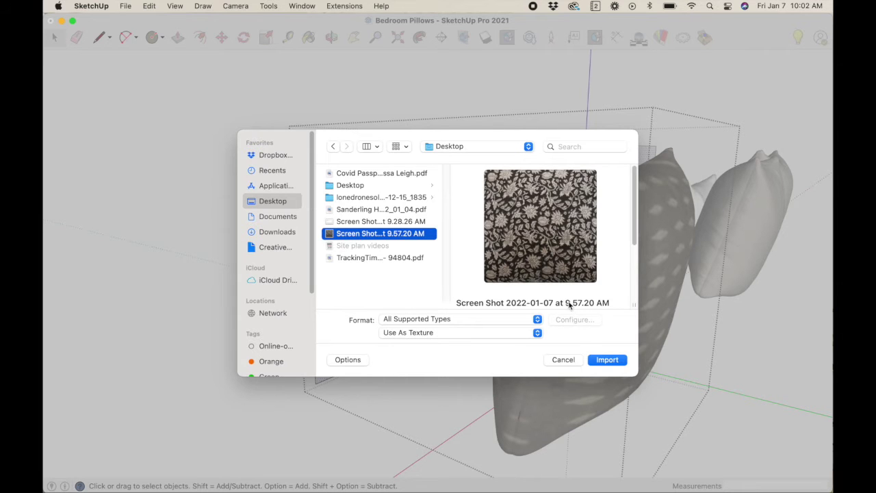
pyautogui.click(606, 360)
pyautogui.click(453, 320)
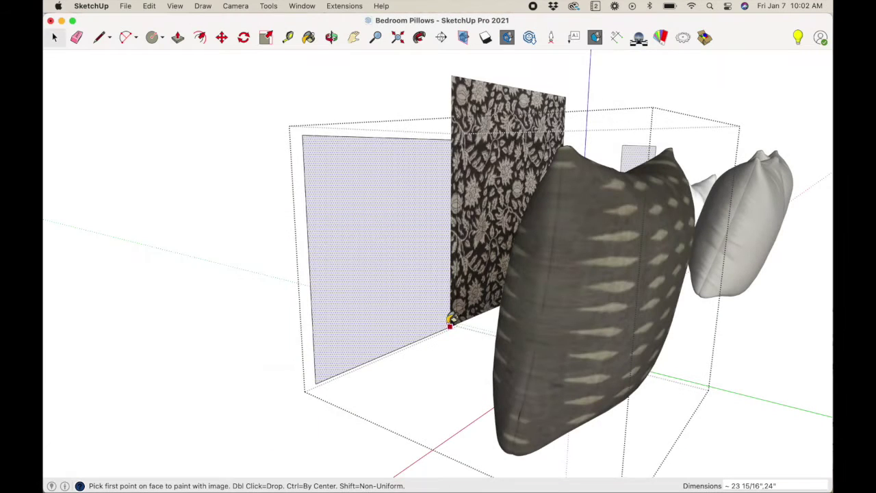
pyautogui.click(316, 382)
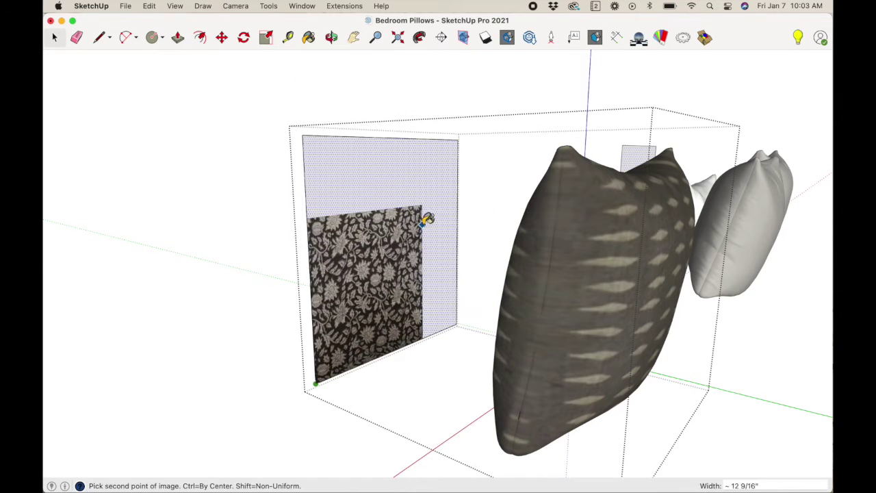
pyautogui.click(461, 135)
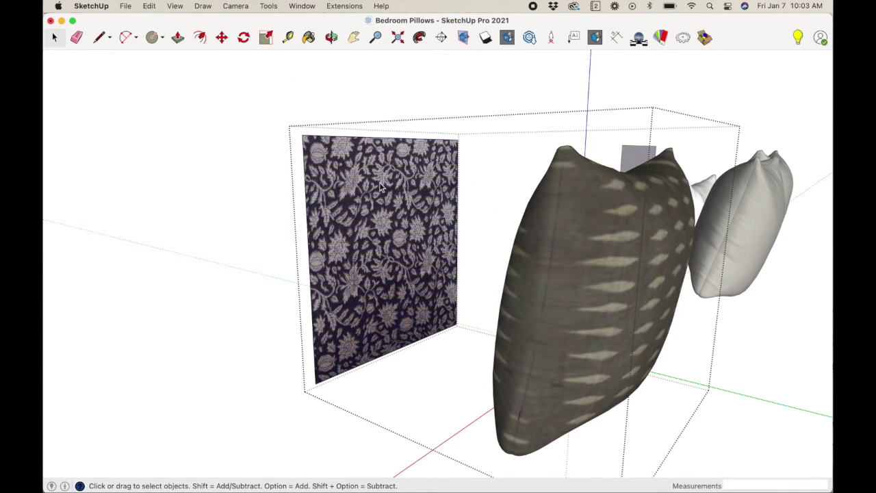
pyautogui.moveTo(422, 257)
pyautogui.mouseDown(button='middle')
pyautogui.moveTo(616, 260)
pyautogui.moveTo(407, 260)
pyautogui.mouseUp(button='middle')
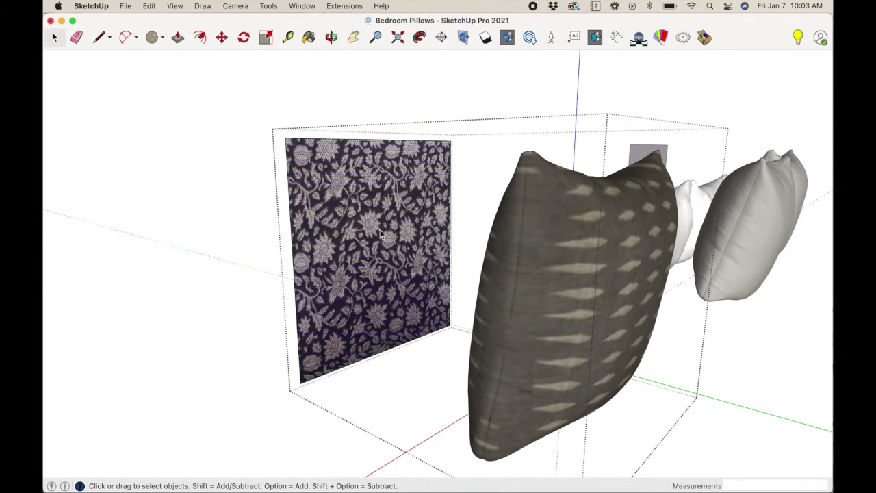
# Set the panel's floral texture to Projected, then confirm the setting in the context menu.
pyautogui.rightClick(363, 207)
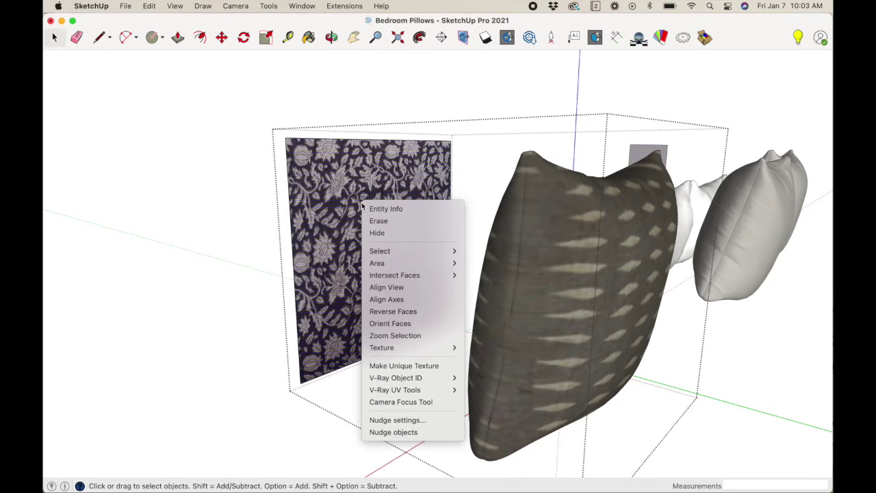
pyautogui.moveTo(420, 349)
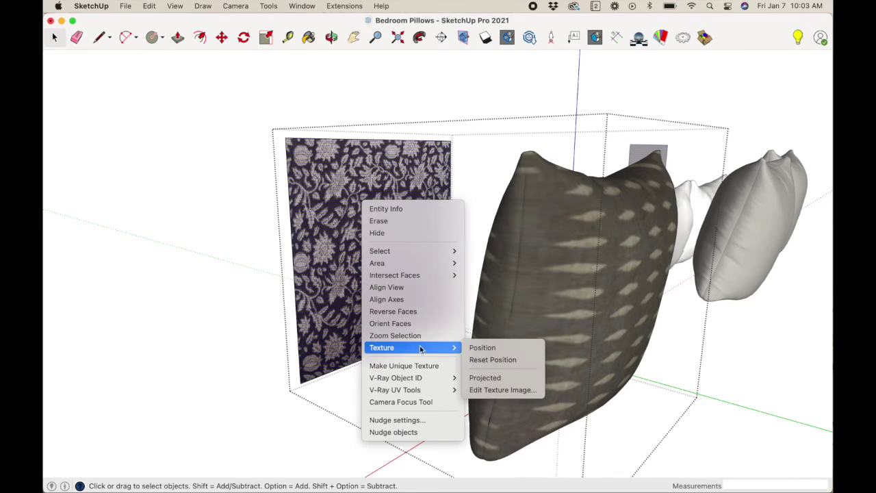
pyautogui.click(507, 380)
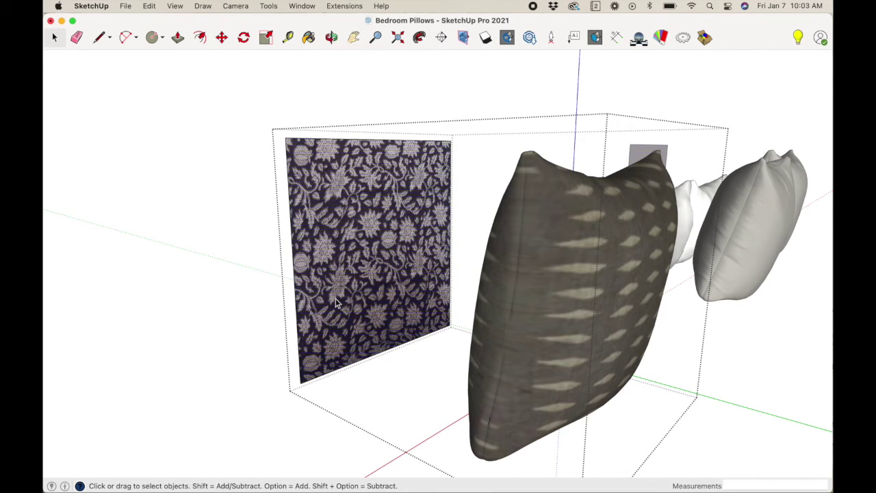
pyautogui.rightClick(351, 256)
pyautogui.moveTo(409, 397)
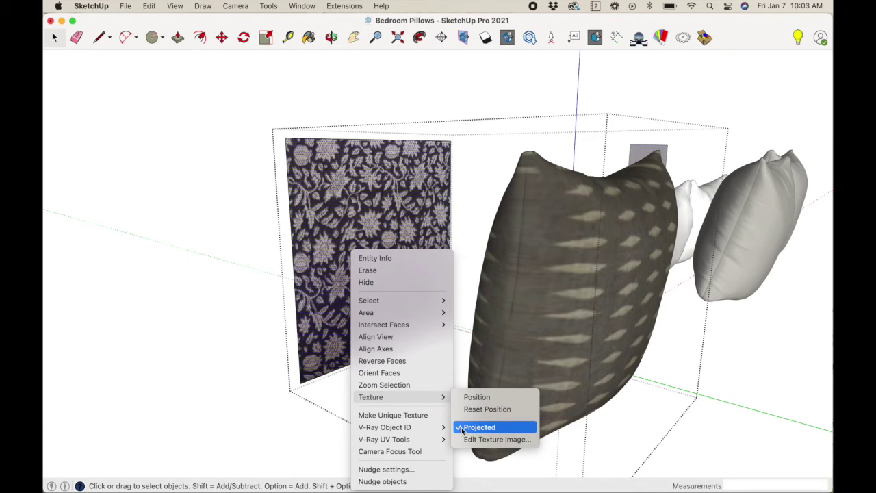
pyautogui.click(324, 321)
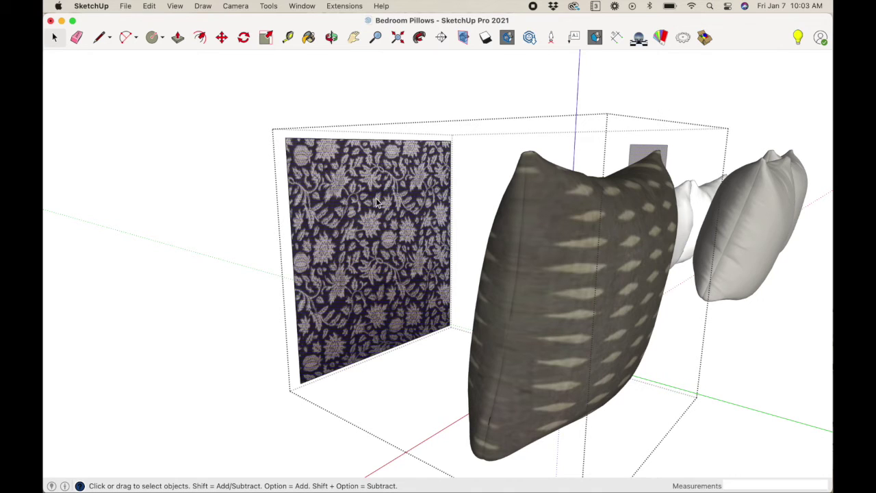
# Sample the floral material from the panel under In Model and paint the front pillow.
pyautogui.press('b')
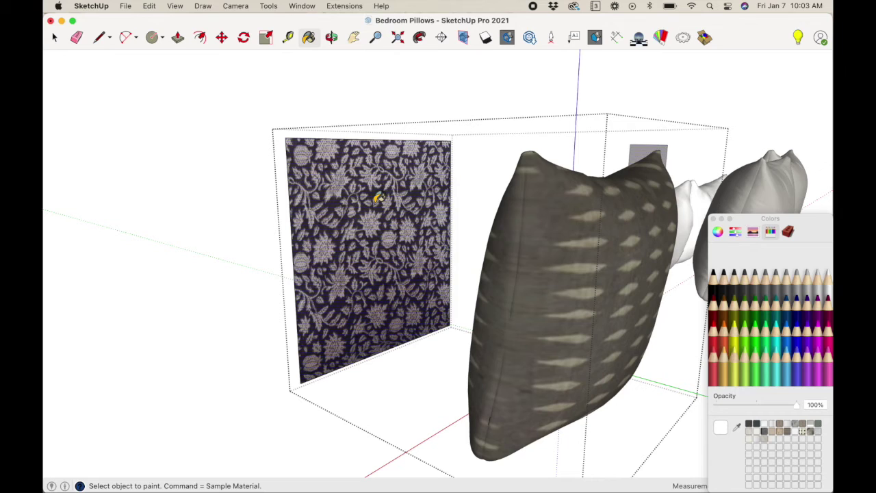
pyautogui.click(787, 231)
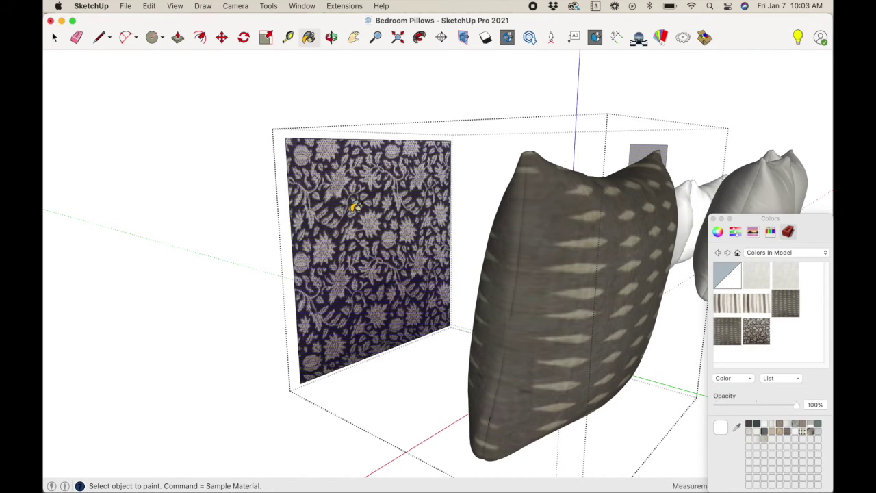
pyautogui.press('super')
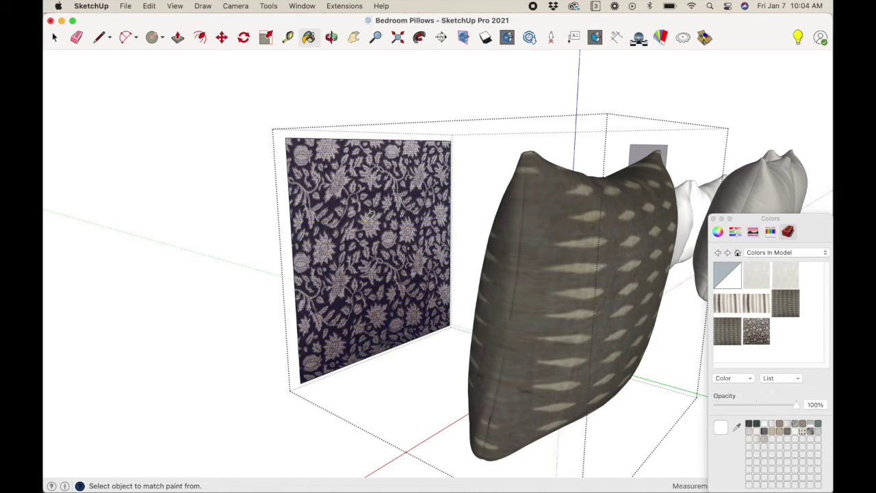
pyautogui.click(371, 214)
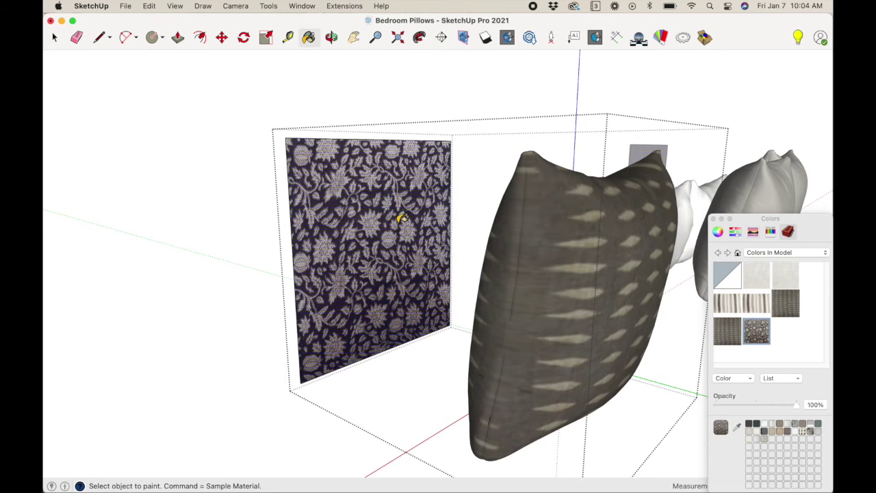
pyautogui.moveTo(389, 226)
pyautogui.mouseDown(button='middle')
pyautogui.moveTo(516, 274)
pyautogui.moveTo(624, 296)
pyautogui.mouseUp(button='middle')
pyautogui.click(646, 313)
pyautogui.moveTo(470, 239)
pyautogui.mouseDown(button='middle')
pyautogui.moveTo(590, 280)
pyautogui.moveTo(637, 273)
pyautogui.moveTo(674, 252)
pyautogui.moveTo(483, 262)
pyautogui.moveTo(635, 294)
pyautogui.mouseUp(button='middle')
pyautogui.scroll(5, 629, 253)
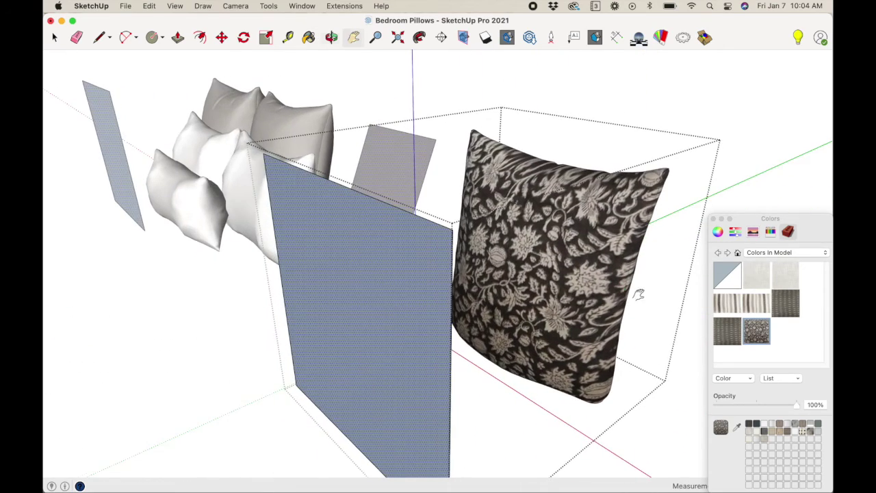
# Delete the blue plane and small side panel beside the floral pillow.
pyautogui.moveTo(531, 287); pyautogui.dragTo(547, 243, button='middle')
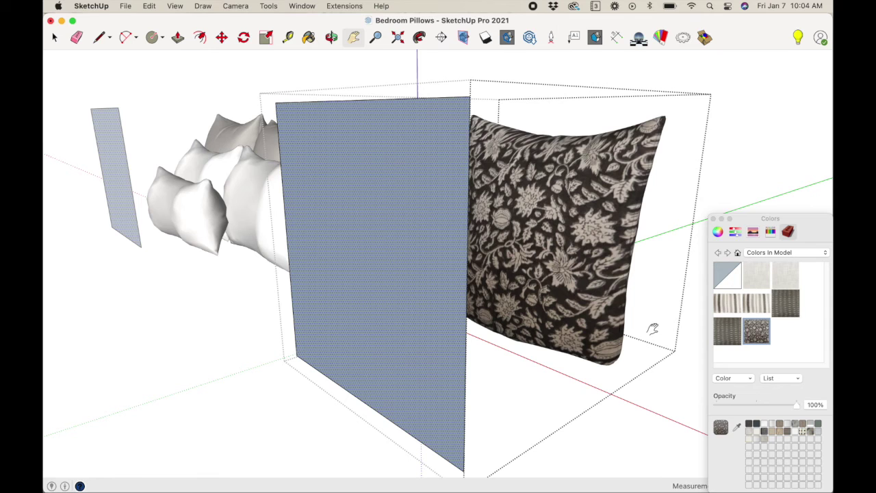
pyautogui.moveTo(534, 303); pyautogui.dragTo(500, 282, button='middle')
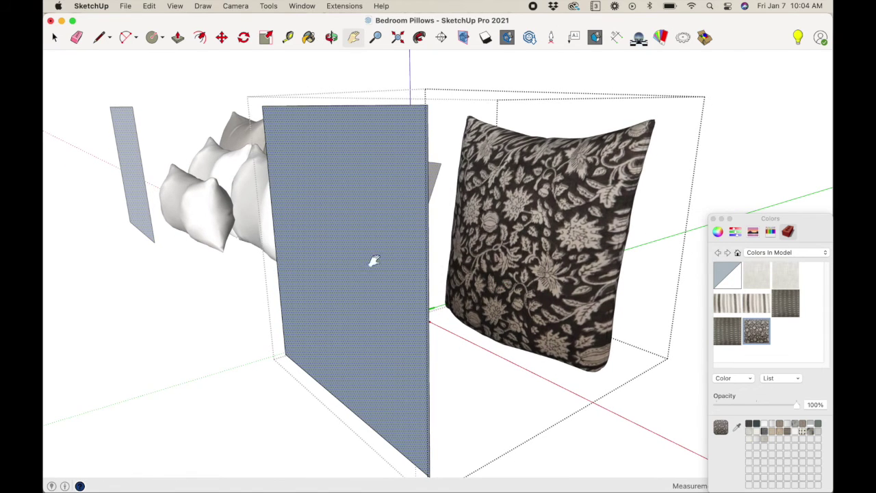
pyautogui.click(353, 208)
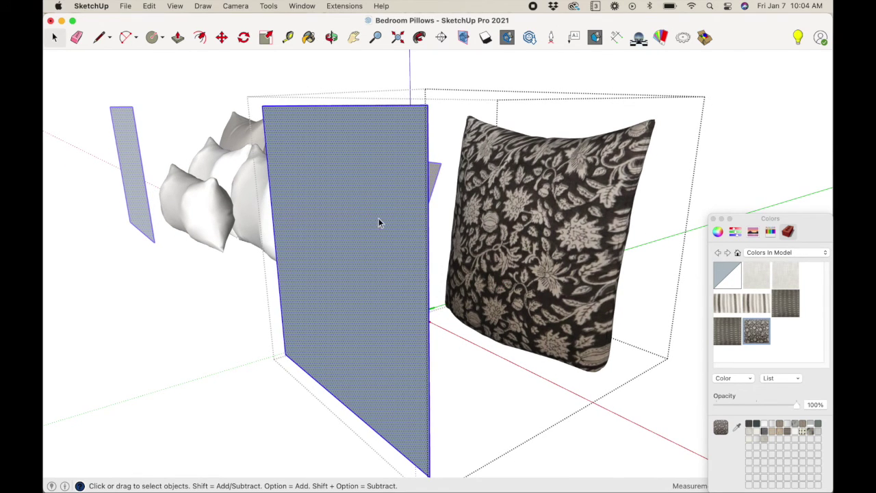
pyautogui.press('Delete')
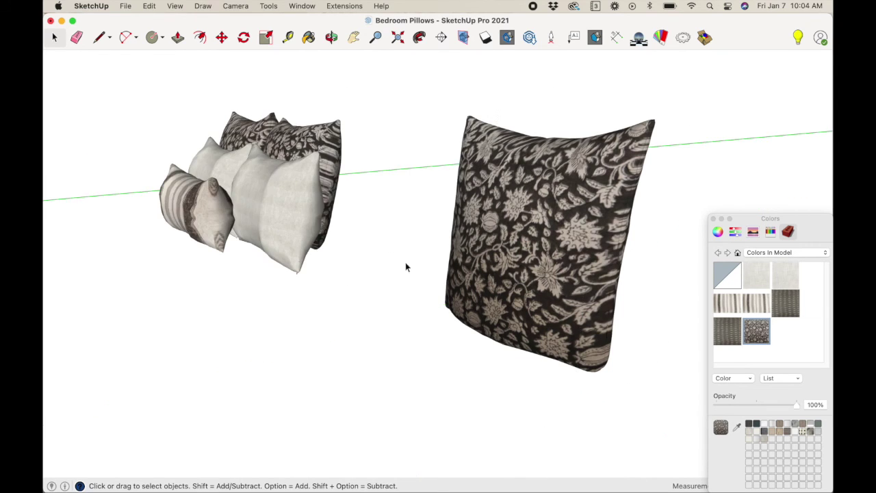
pyautogui.moveTo(405, 267); pyautogui.dragTo(596, 212, button='middle')
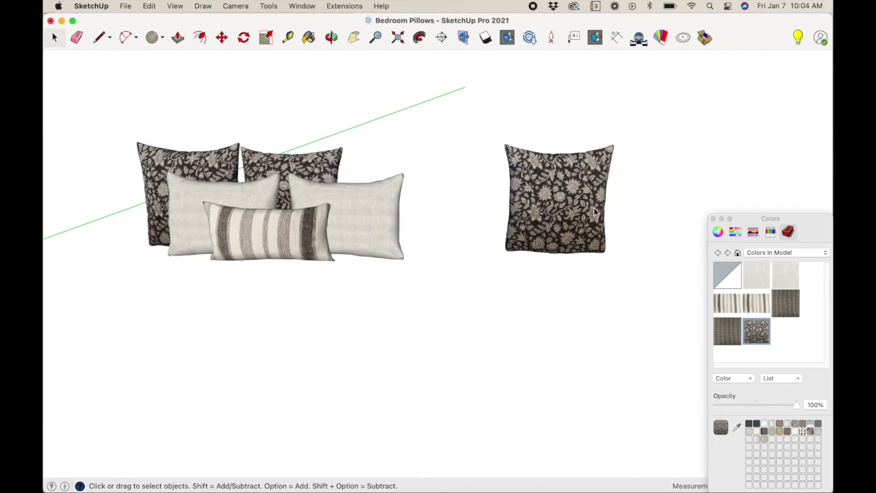
# Start moving the floral pillow, then pan and tilt the view toward the arrangement.
pyautogui.click(544, 198)
pyautogui.press('m')
pyautogui.click(663, 297)
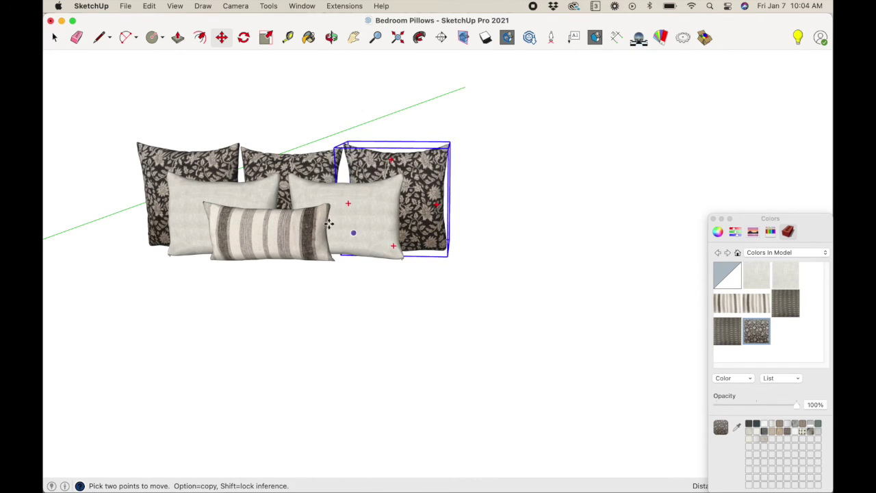
pyautogui.press('h')
pyautogui.moveTo(340, 229); pyautogui.dragTo(514, 271)
pyautogui.scroll(2, 464, 236)
pyautogui.scroll(2, 463, 236)
pyautogui.moveTo(458, 227); pyautogui.dragTo(457, 201, button='middle')
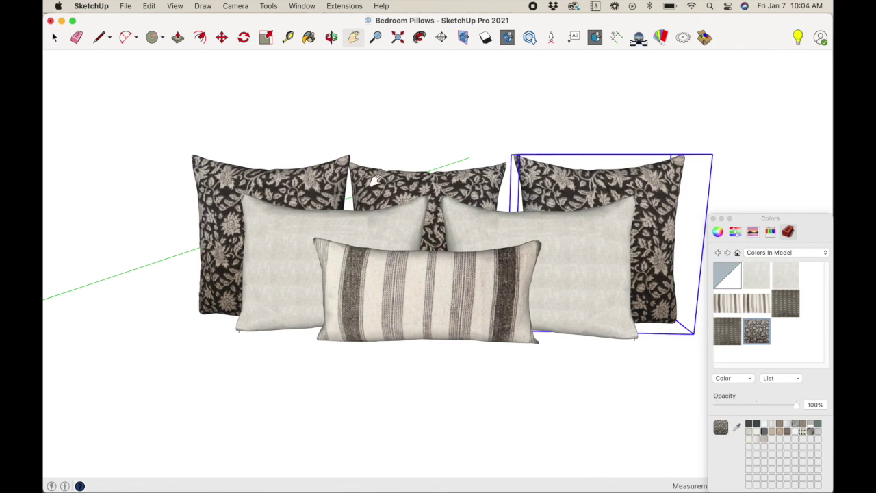
pyautogui.press('space')
pyautogui.click(483, 113)
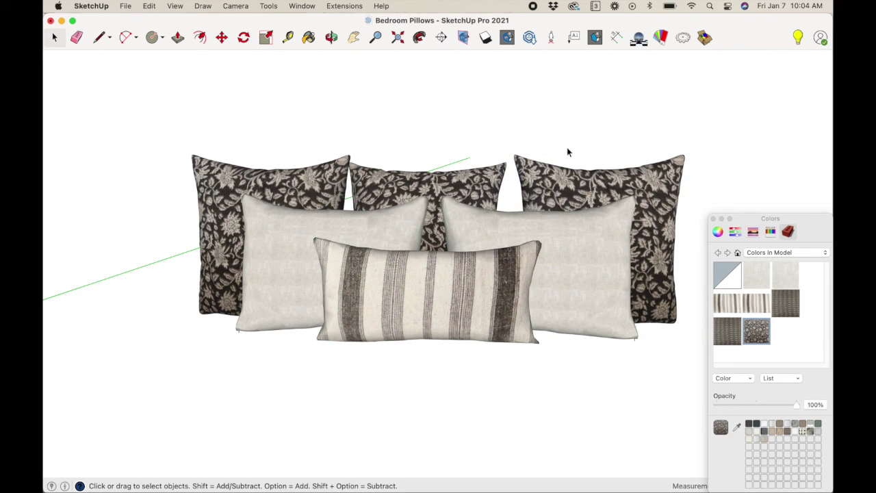
# Move the floral pillow into the right back spot behind the cream pillow.
pyautogui.click(550, 178)
pyautogui.press('m')
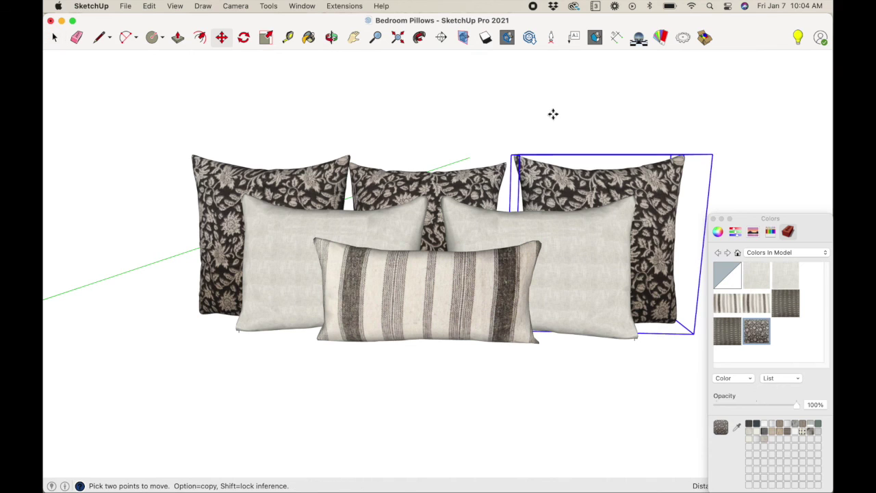
pyautogui.click(554, 113)
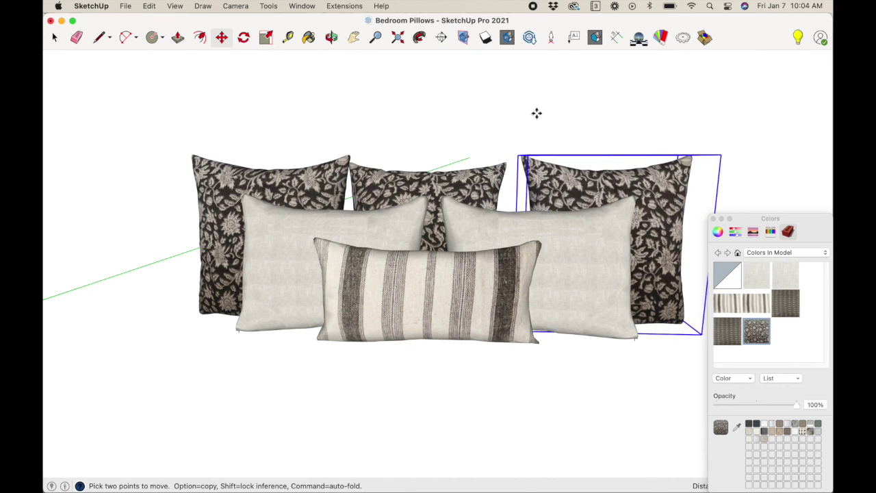
pyautogui.click(510, 361)
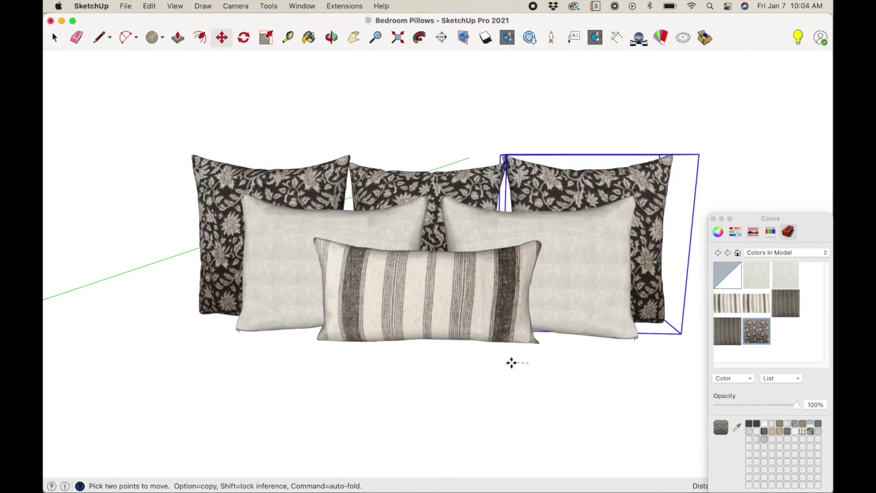
pyautogui.press('space')
pyautogui.press('o')
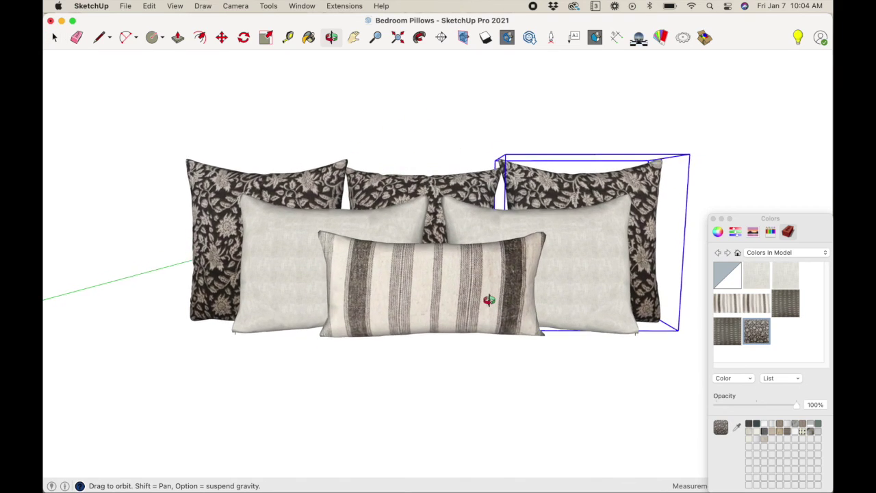